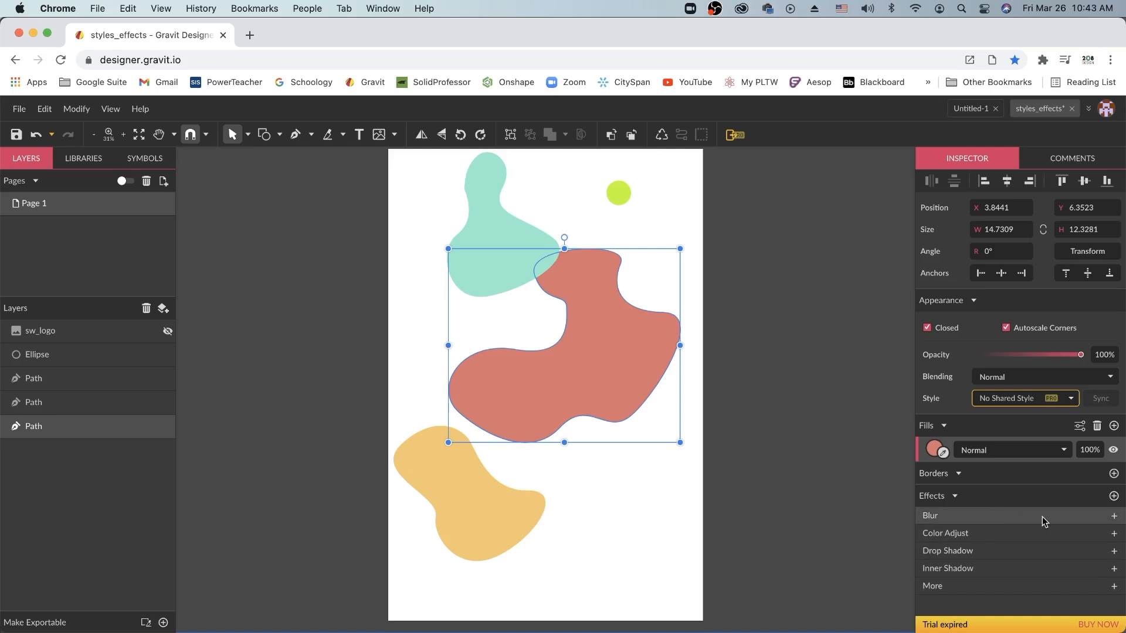
- Add a Blur effect to the red shape and set its radius to about 41.9, leaving it deselected
{"action": "left_click", "coordinate": [1114, 516]}
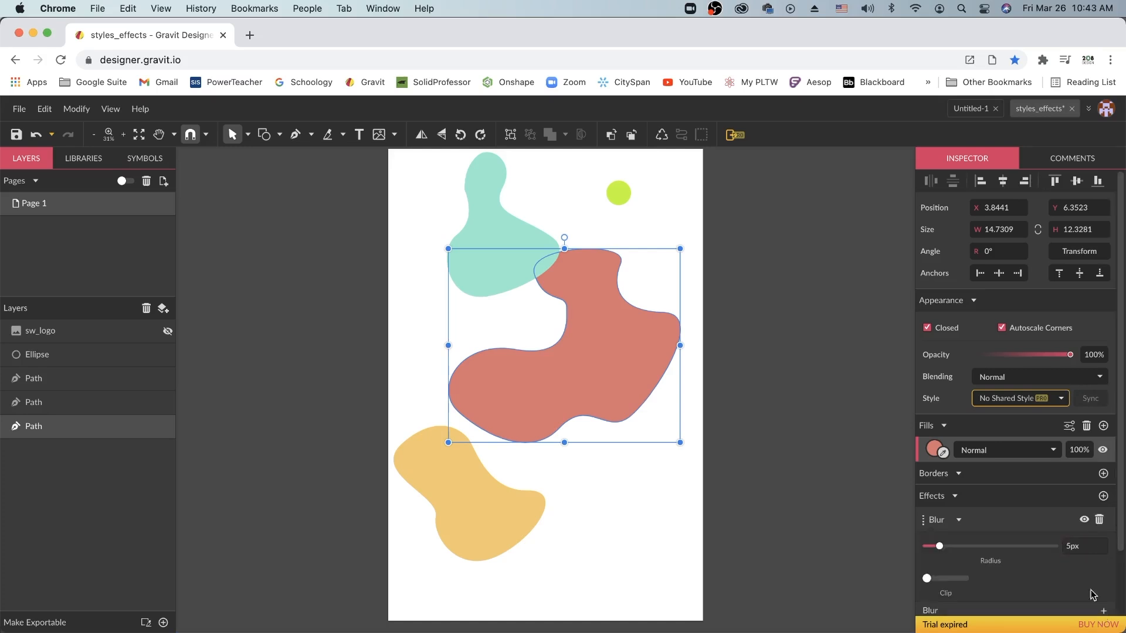
{"action": "scroll", "coordinate": [1009, 504], "scroll_direction": "down", "scroll_amount": 2}
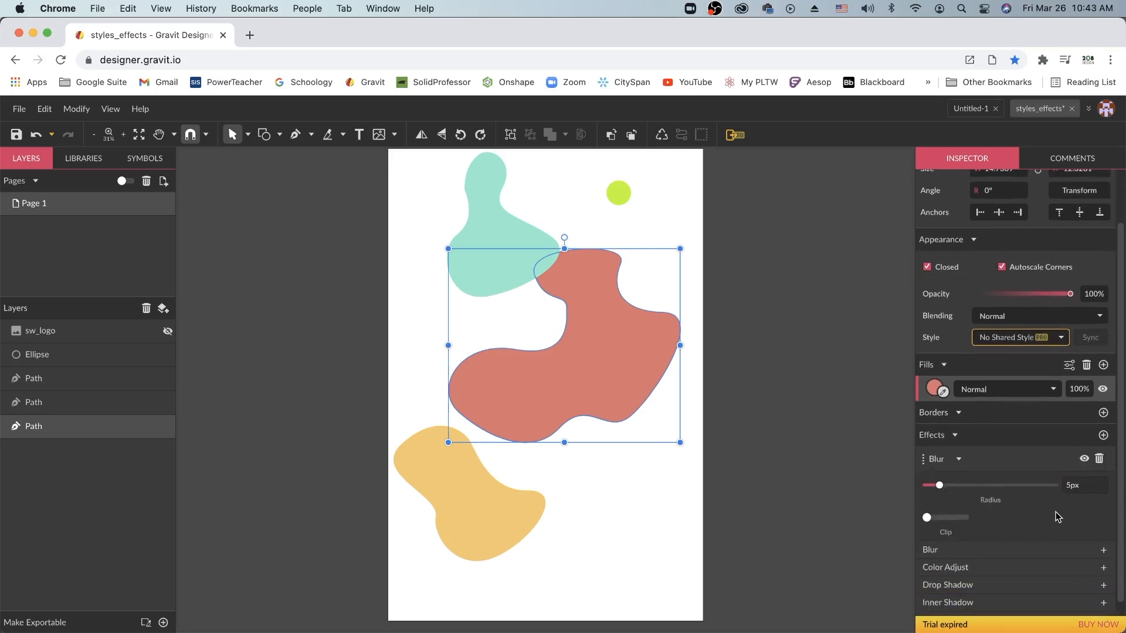
{"action": "left_click_drag", "start_coordinate": [939, 486], "coordinate": [1038, 492]}
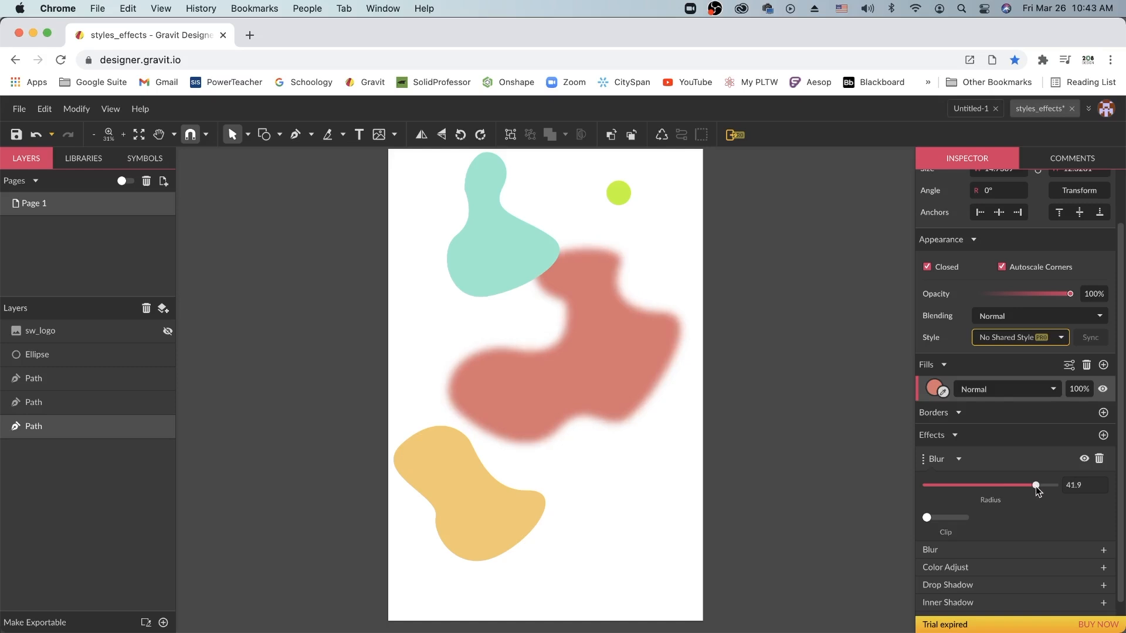
{"action": "left_click", "coordinate": [833, 469]}
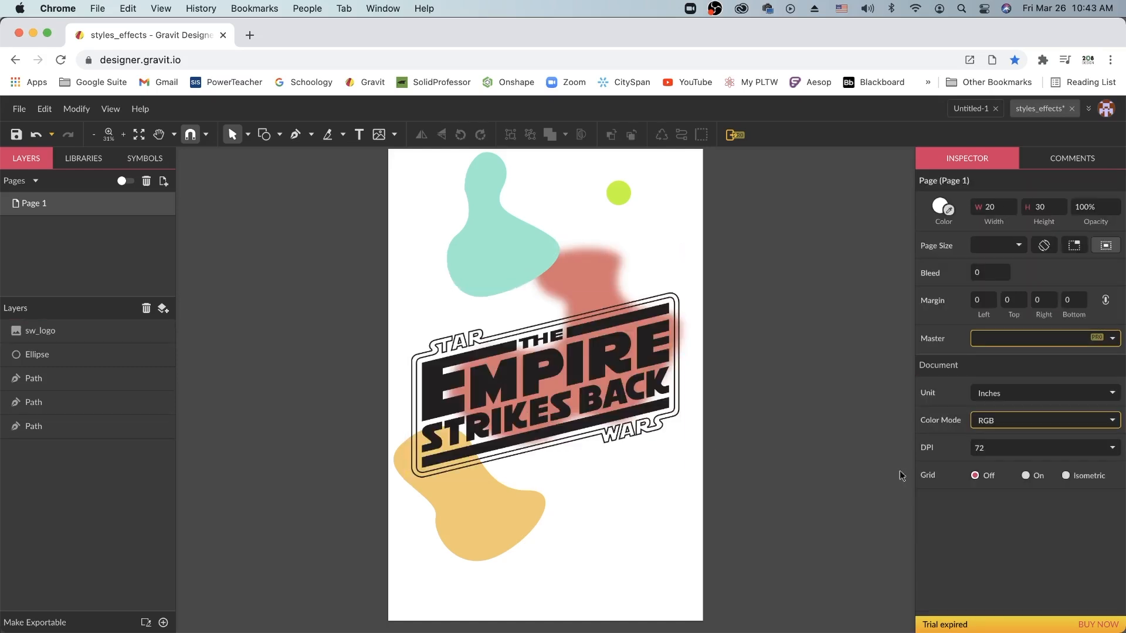
- Add a Color Adjust effect to the sw_logo image with 100% saturation, about -4% brightness and a shifted hue
{"action": "left_click", "coordinate": [480, 450]}
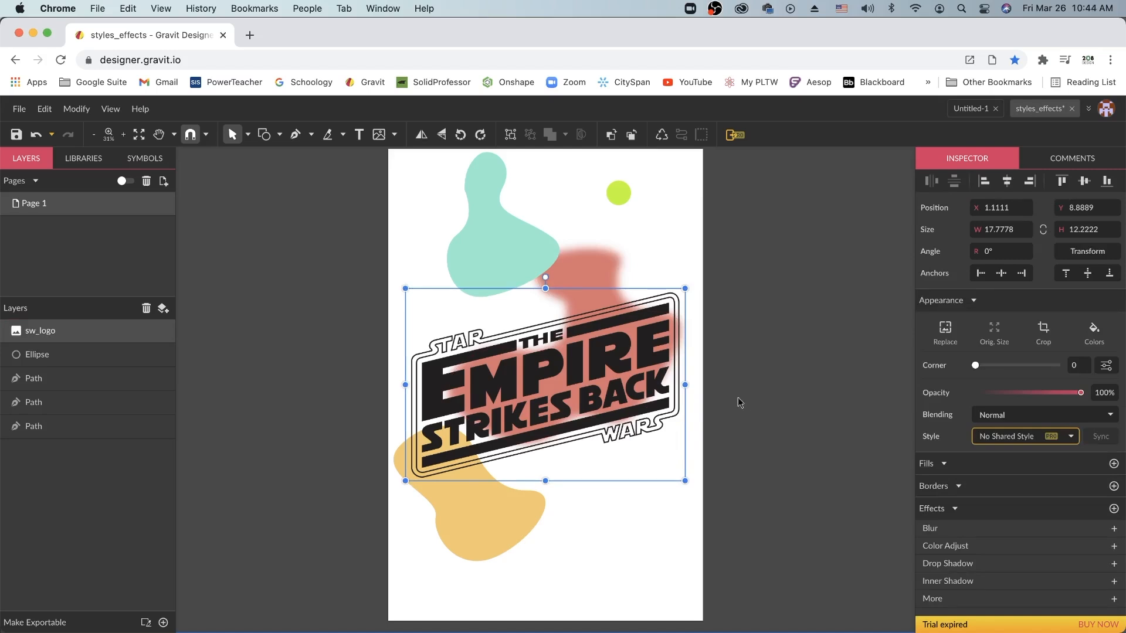
{"action": "left_click", "coordinate": [1114, 547]}
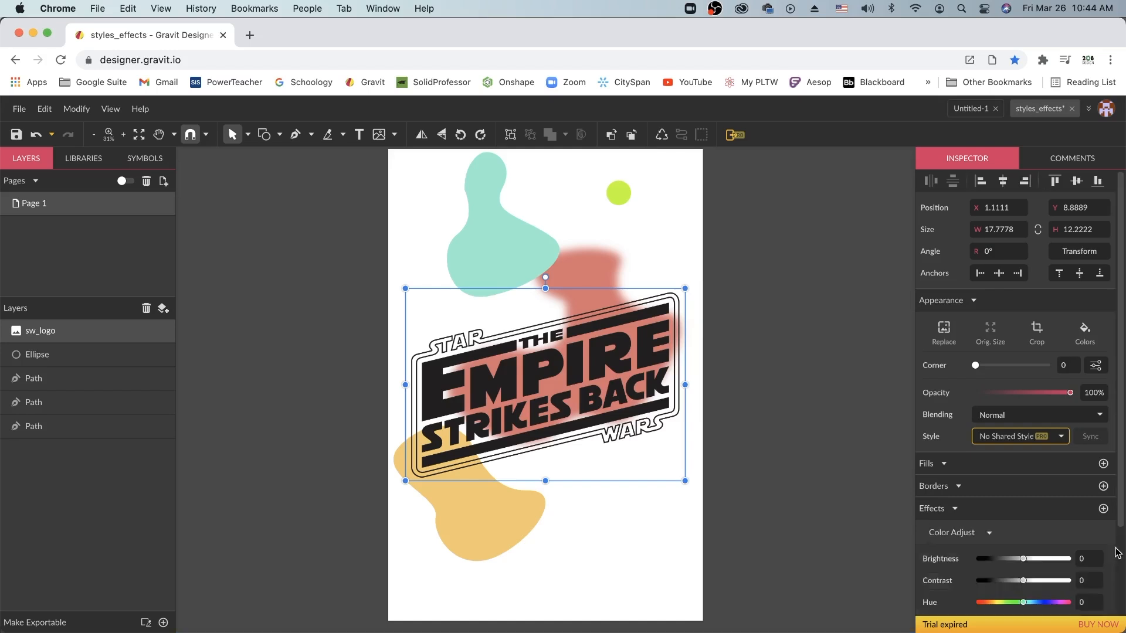
{"action": "scroll", "coordinate": [1114, 551], "scroll_direction": "down", "scroll_amount": 3}
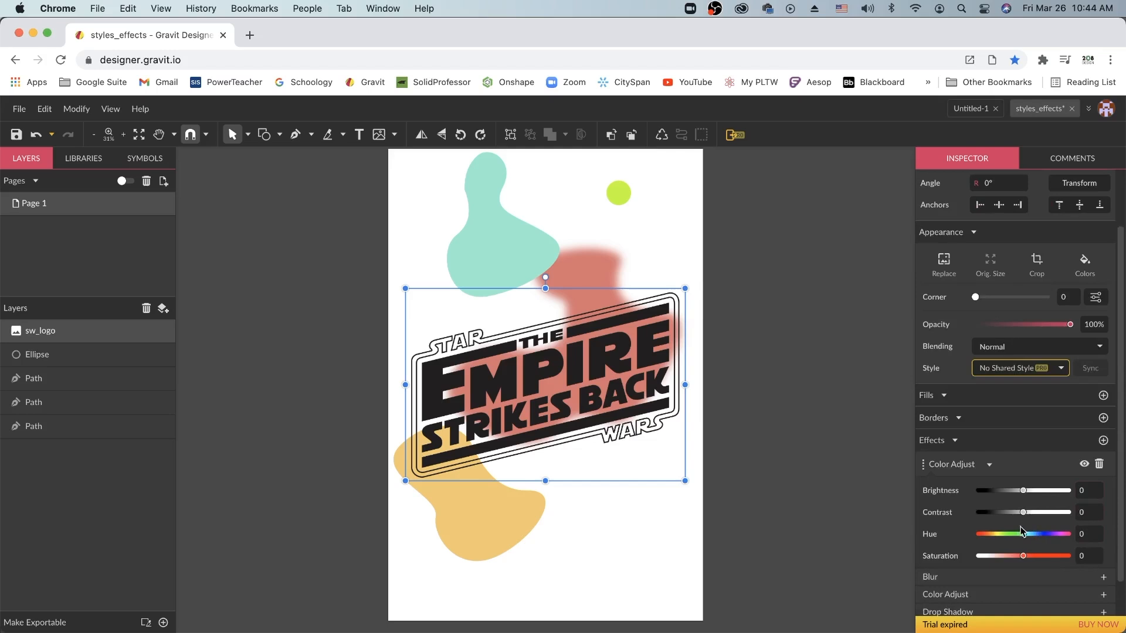
{"action": "left_click_drag", "start_coordinate": [1025, 560], "coordinate": [1072, 559]}
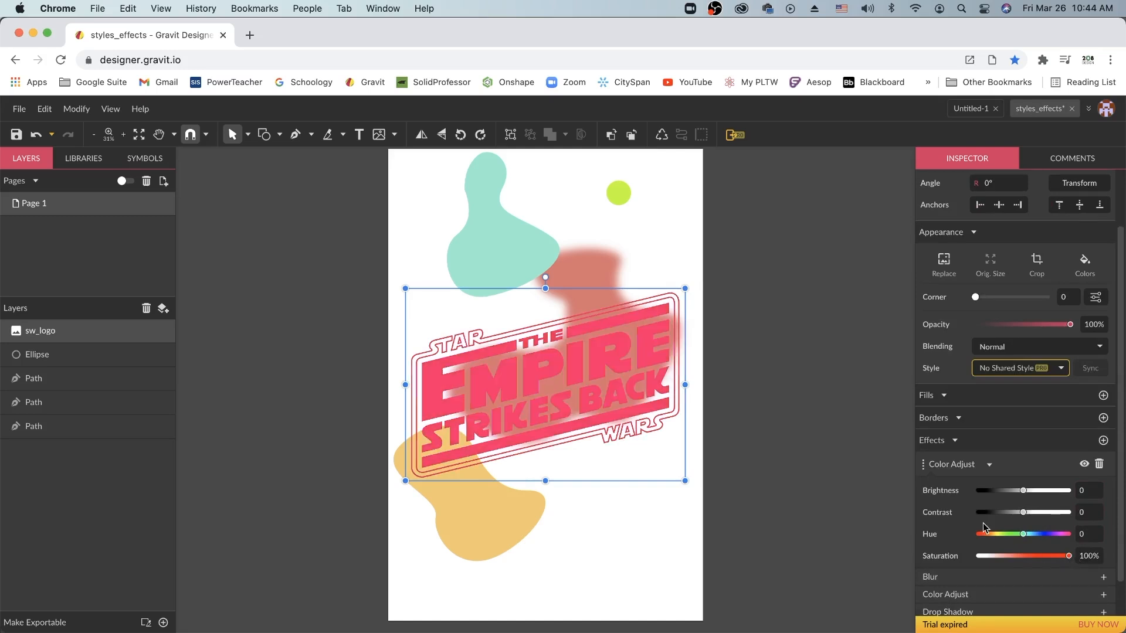
{"action": "left_click", "coordinate": [1021, 492]}
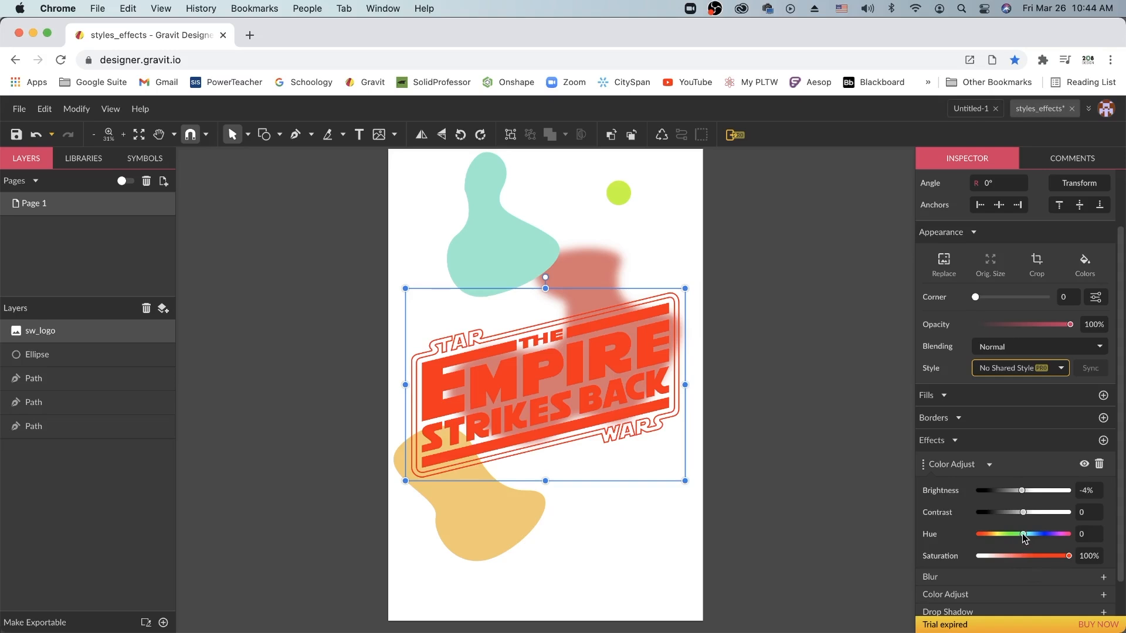
{"action": "left_click_drag", "start_coordinate": [1022, 535], "coordinate": [1057, 534]}
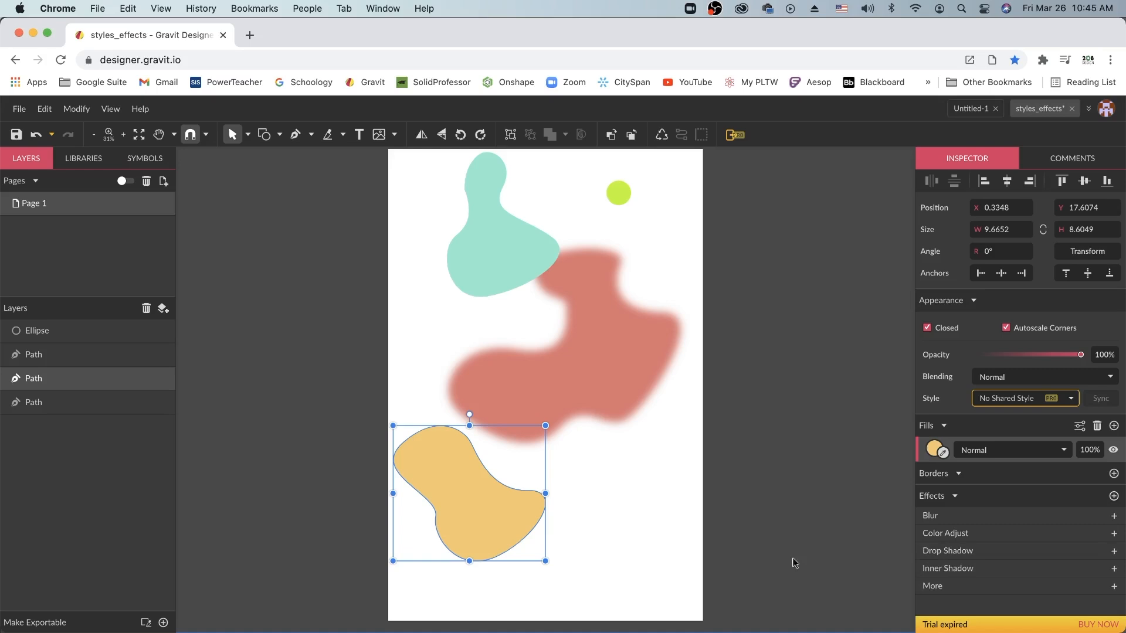
- Move the yellow shape to about X 0.87, Y 17.52 and add a drop shadow with offsets 13px and 11px, 35px blur, 39% opacity
{"action": "left_click_drag", "start_coordinate": [514, 538], "coordinate": [522, 537]}
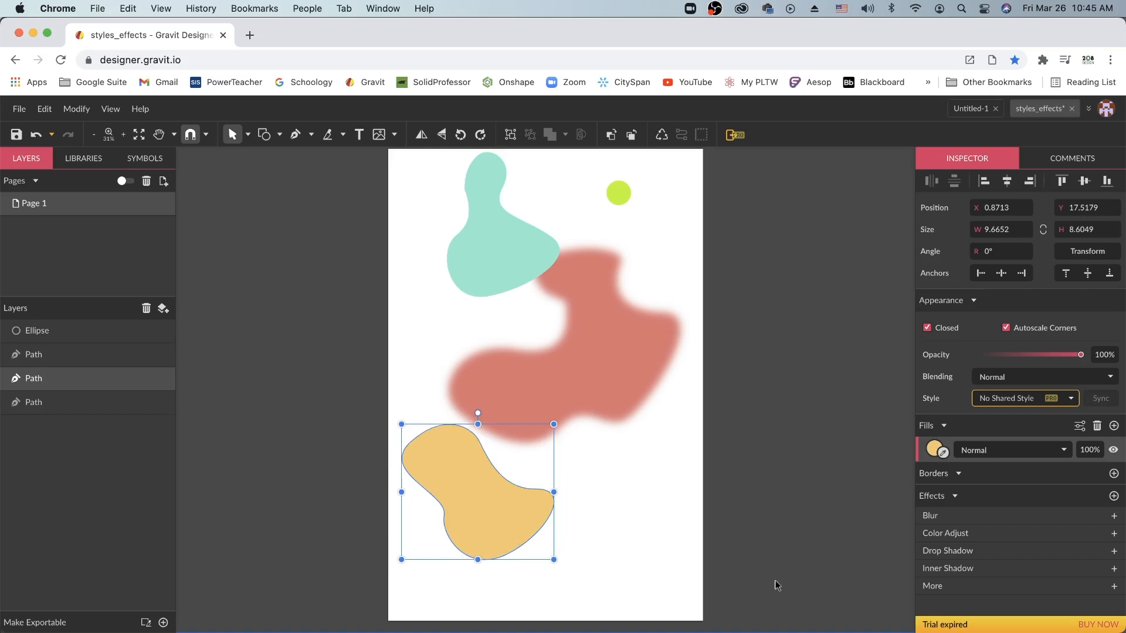
{"action": "left_click", "coordinate": [1114, 551]}
{"action": "scroll", "coordinate": [999, 524], "scroll_direction": "down", "scroll_amount": 1}
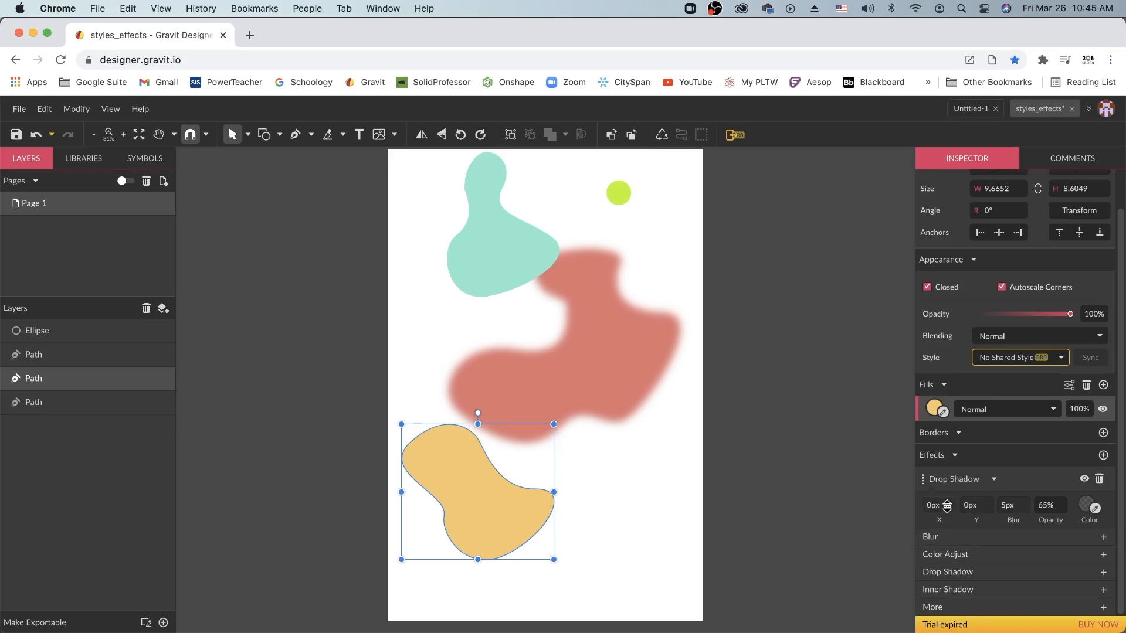
{"action": "left_click_drag", "start_coordinate": [945, 505], "coordinate": [1013, 484]}
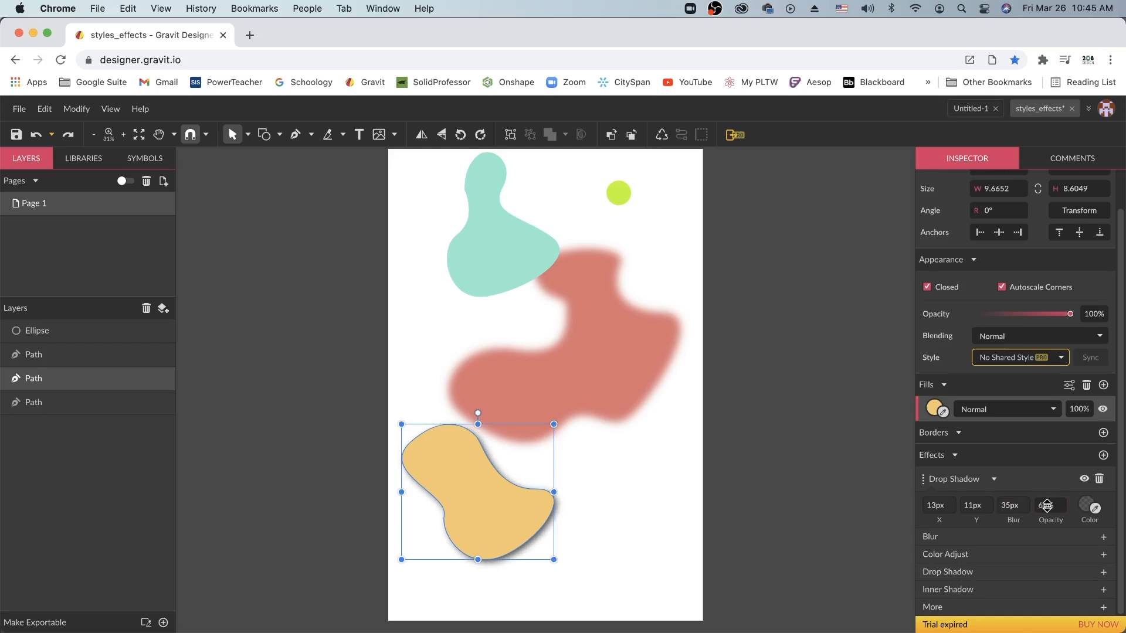
{"action": "left_click_drag", "start_coordinate": [1048, 504], "coordinate": [1045, 528]}
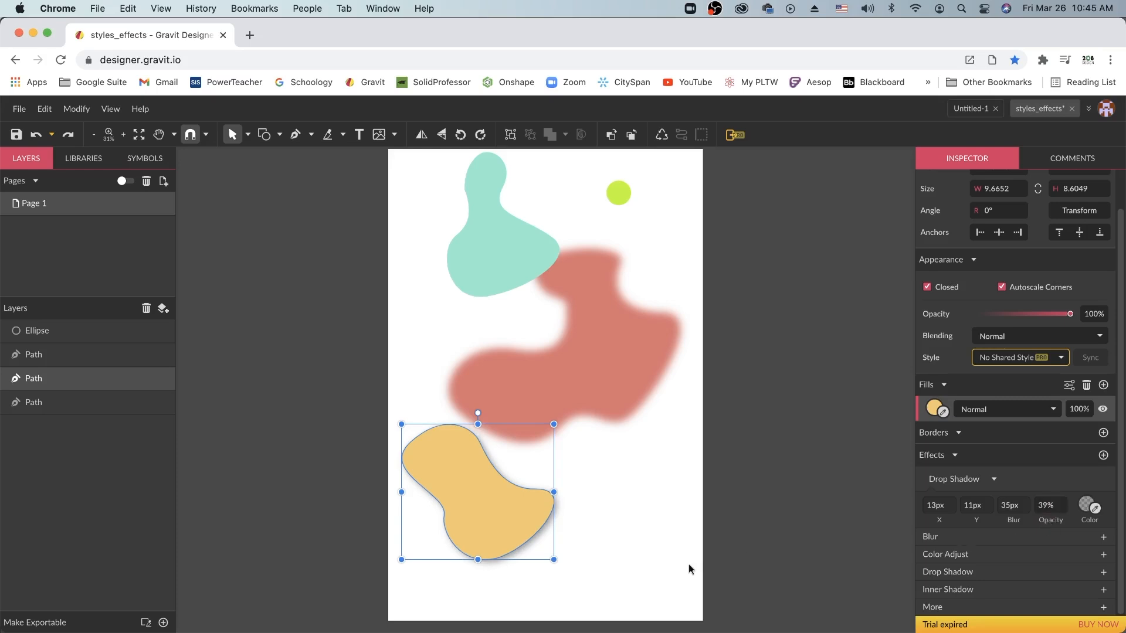
- Set the yellow shape's drop shadow colour to dark blue #050526
{"action": "left_click", "coordinate": [1083, 506]}
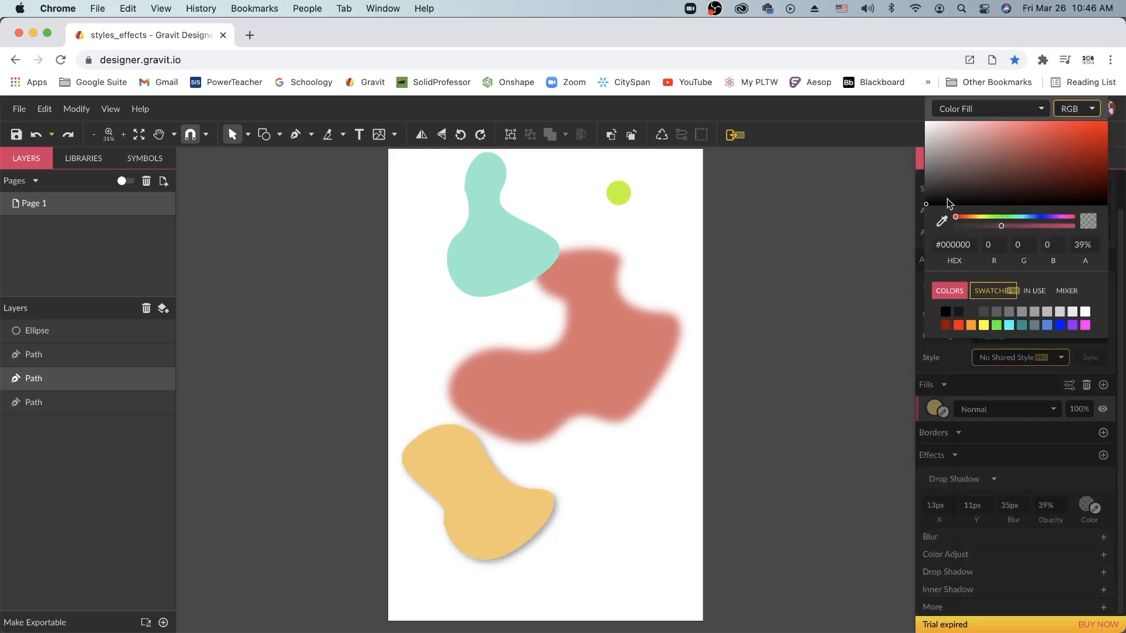
{"action": "left_click", "coordinate": [1033, 195]}
{"action": "left_click", "coordinate": [1086, 190]}
{"action": "left_click", "coordinate": [1096, 188]}
{"action": "left_click", "coordinate": [1077, 188]}
{"action": "left_click", "coordinate": [1033, 216]}
{"action": "left_click_drag", "start_coordinate": [1086, 187], "coordinate": [1084, 191]}
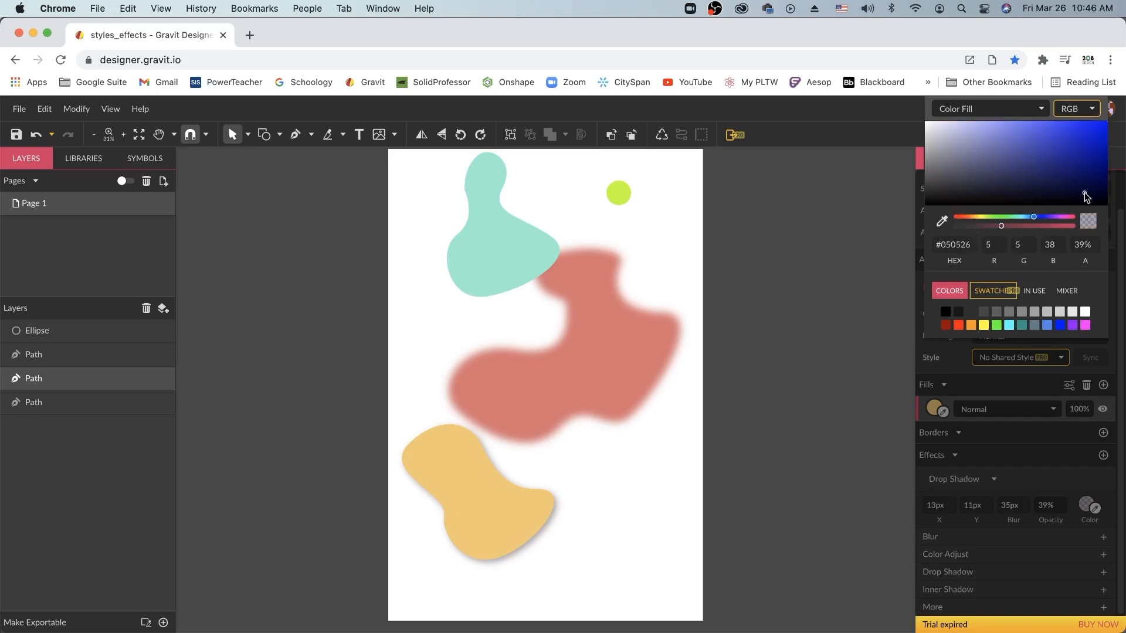
{"action": "left_click", "coordinate": [677, 519]}
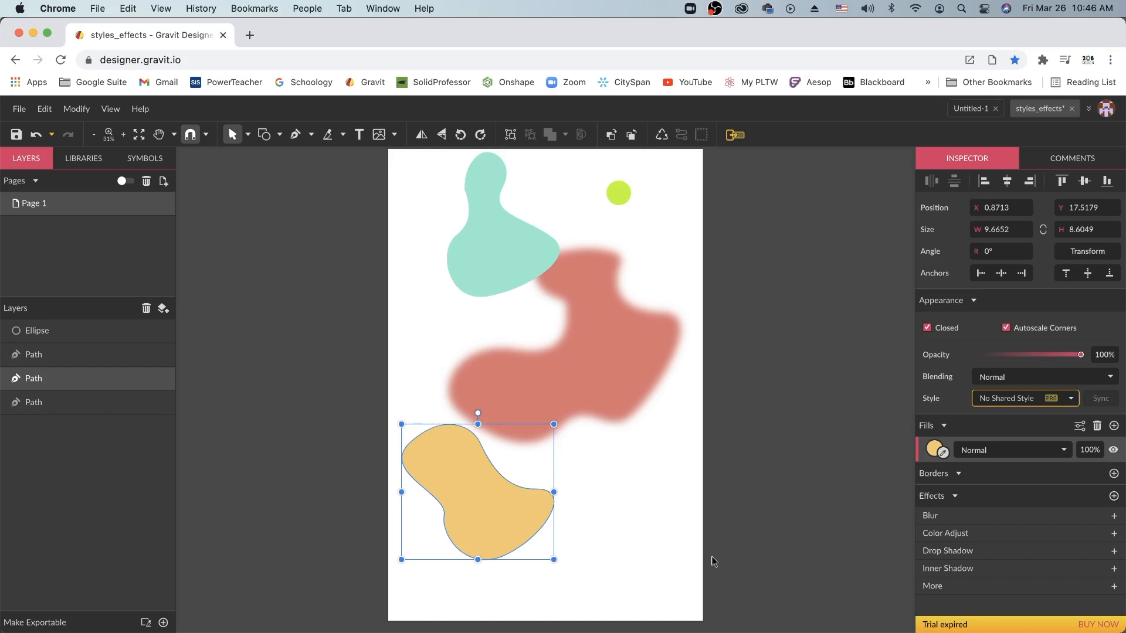
- Add a fresh drop shadow to the yellow shape with 75px blur and 100% opacity, leaving both offsets at 0px
{"action": "left_click", "coordinate": [1114, 551]}
{"action": "scroll", "coordinate": [1091, 543], "scroll_direction": "down", "scroll_amount": 1}
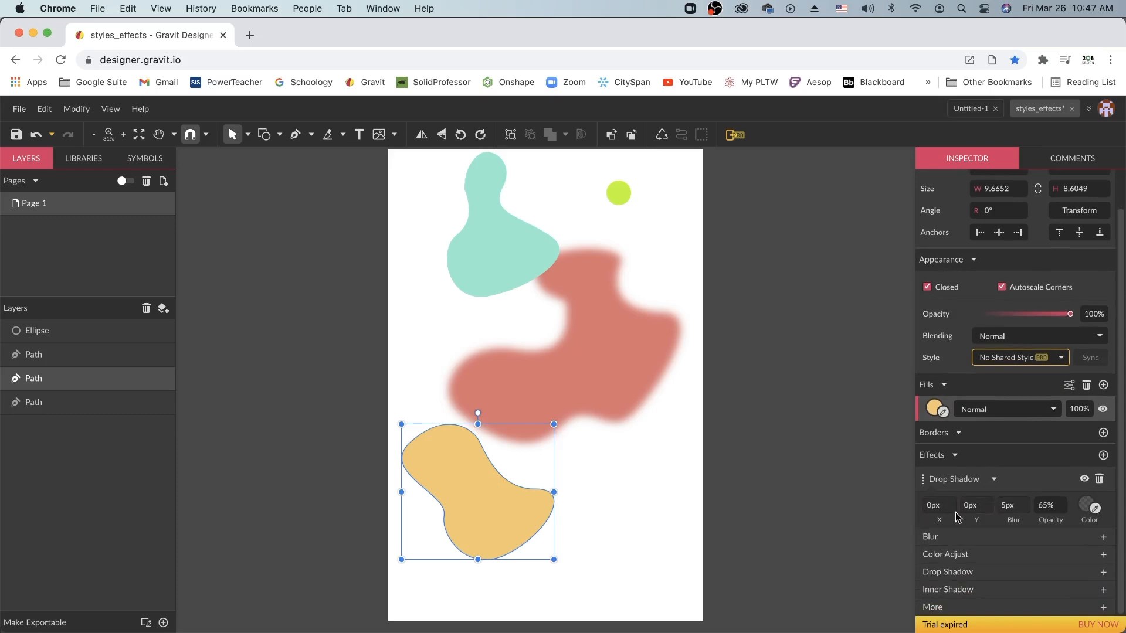
{"action": "left_click_drag", "start_coordinate": [1011, 509], "coordinate": [1012, 458]}
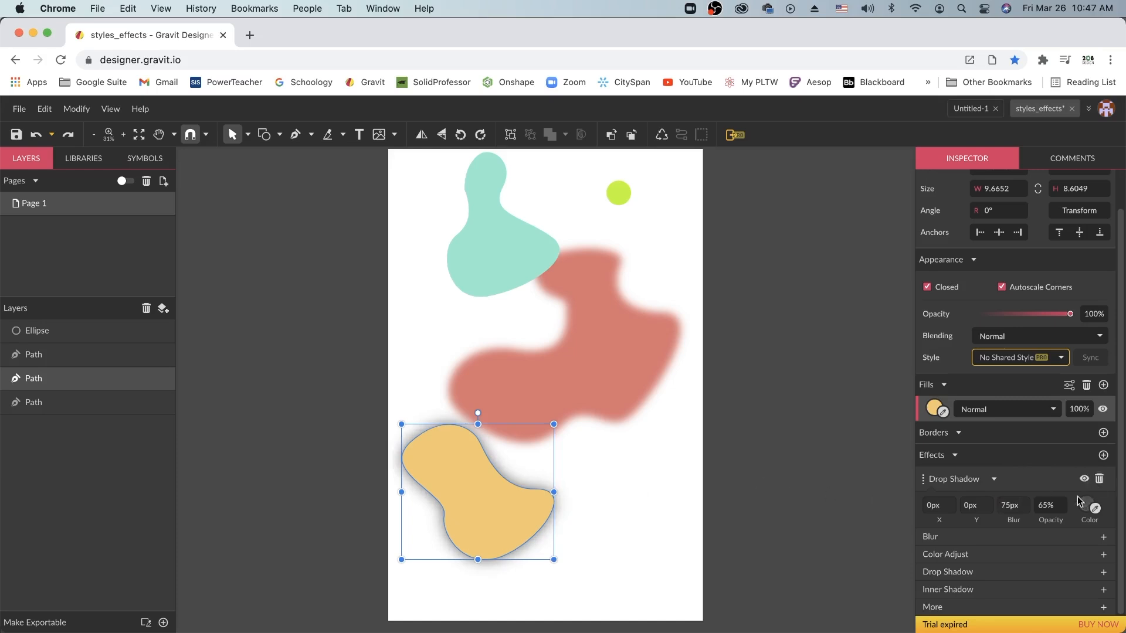
{"action": "left_click_drag", "start_coordinate": [1055, 505], "coordinate": [1052, 472]}
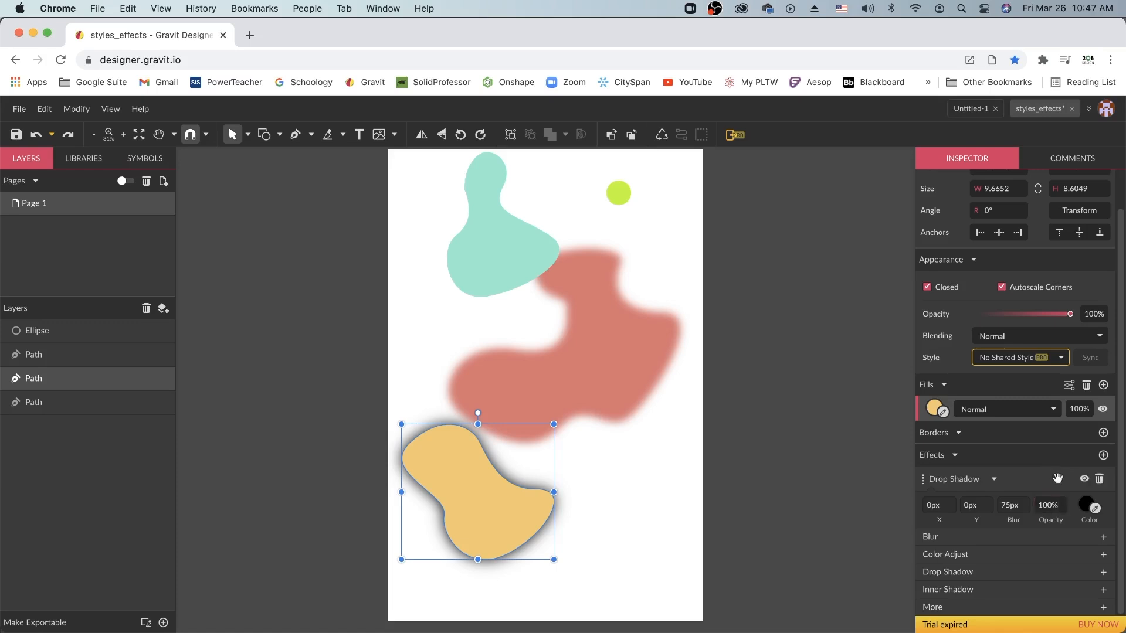
- Change the yellow shape's drop shadow colour to a light green so it works as a glow, and deselect the shape
{"action": "left_click", "coordinate": [1083, 507]}
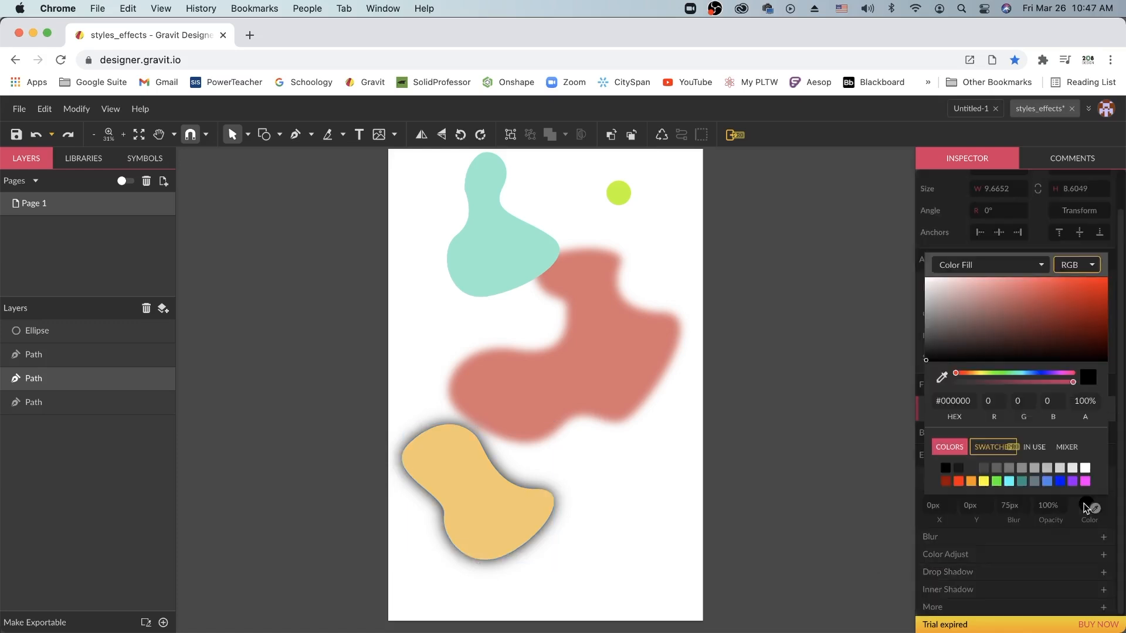
{"action": "left_click_drag", "start_coordinate": [983, 286], "coordinate": [985, 281]}
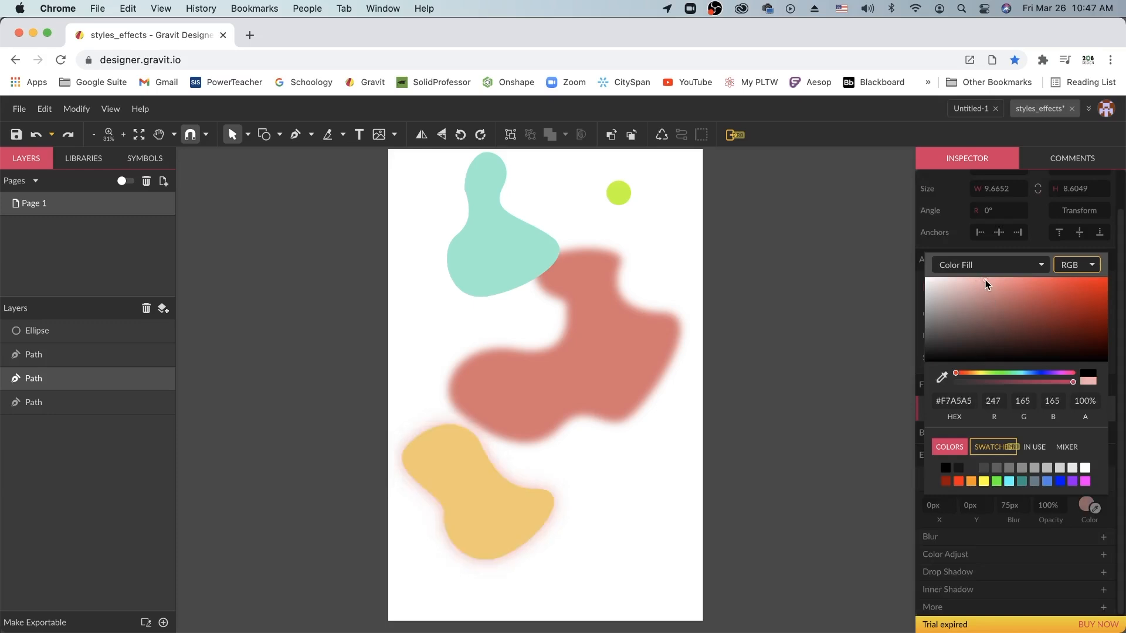
{"action": "left_click", "coordinate": [990, 374]}
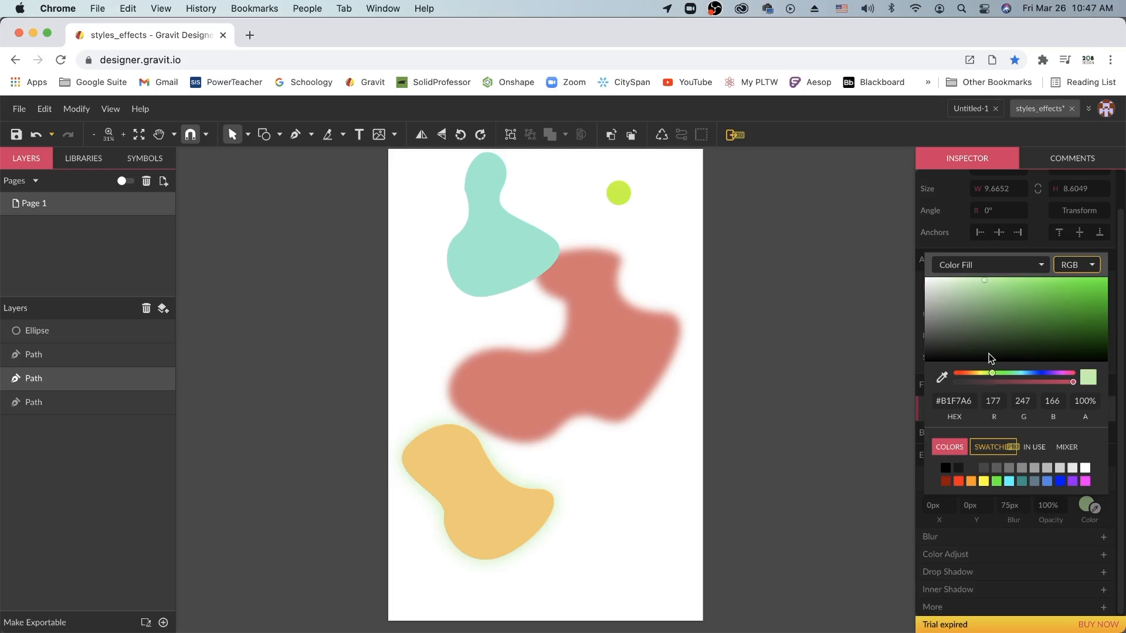
{"action": "left_click_drag", "start_coordinate": [989, 283], "coordinate": [1005, 282]}
{"action": "left_click", "coordinate": [772, 477]}
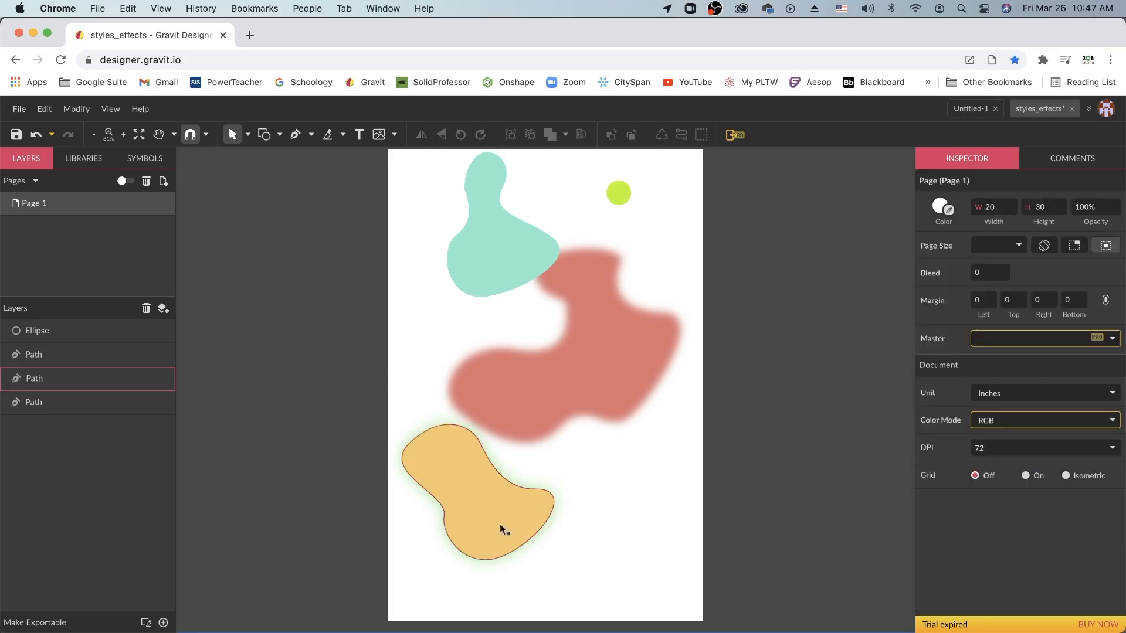
- Apply the Mirror effect to the mint-green shape and move the shape to about X 2.26, Y 0.88
{"action": "left_click", "coordinate": [540, 494]}
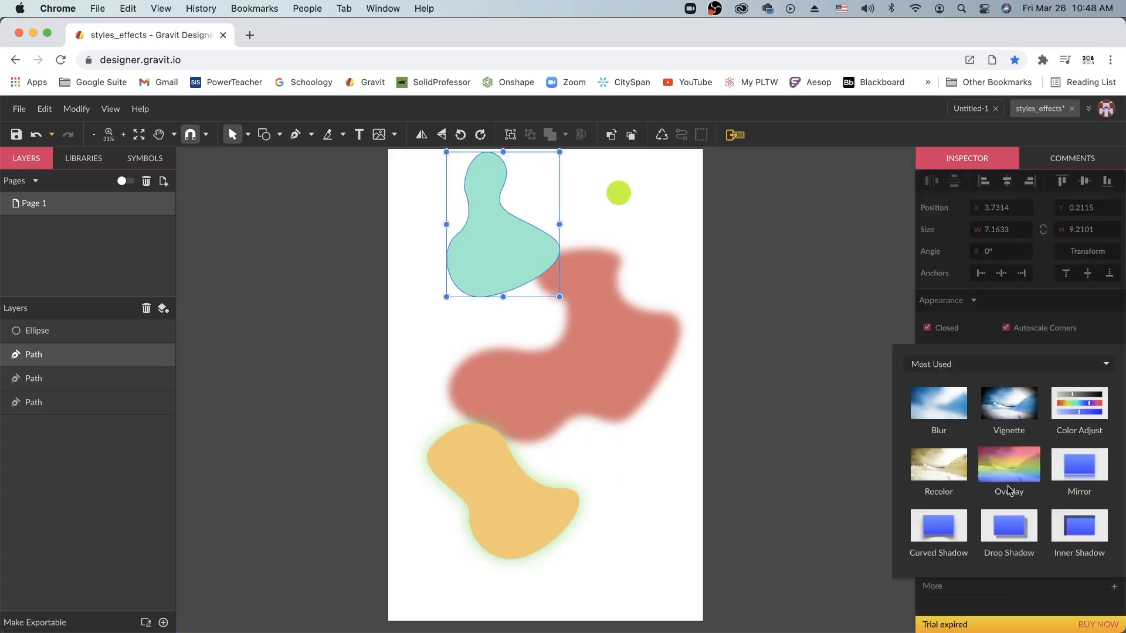
{"action": "left_click", "coordinate": [1087, 476]}
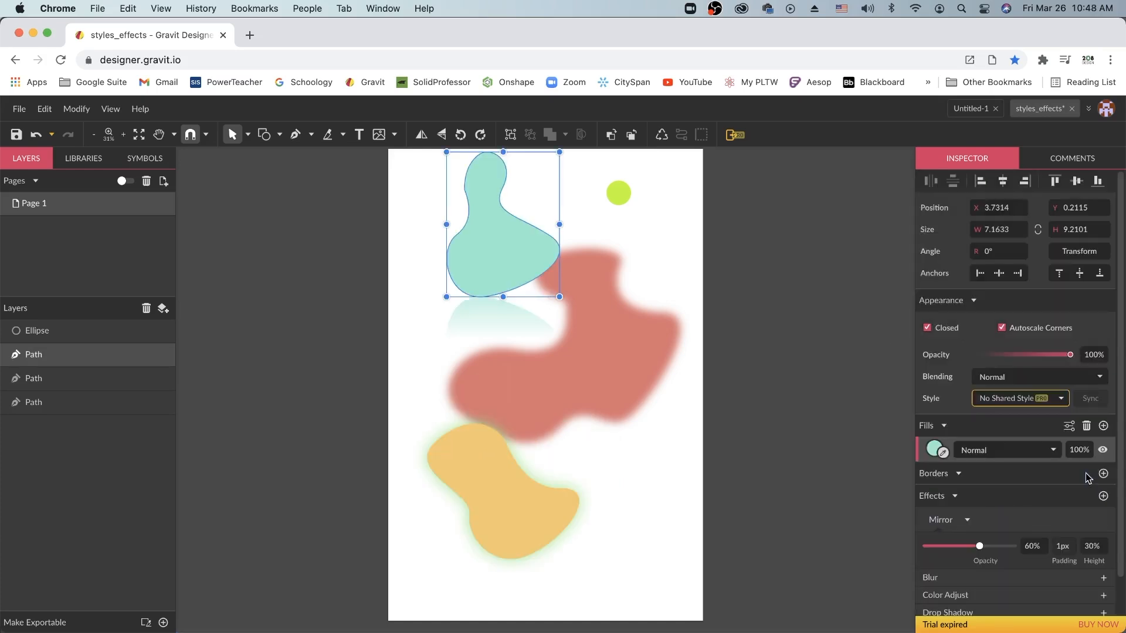
{"action": "left_click_drag", "start_coordinate": [500, 252], "coordinate": [476, 262]}
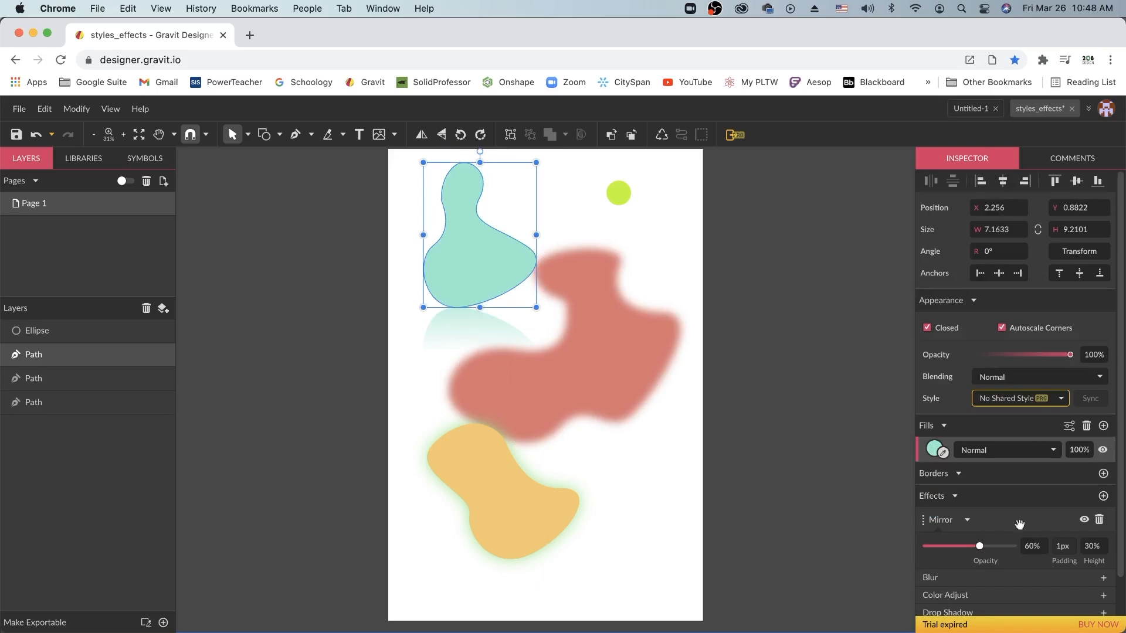
- Fine-tune the opacity, padding and height of the mint-green shape's Mirror effect
{"action": "mouse_move", "coordinate": [981, 545]}
{"action": "left_mouse_down"}
{"action": "mouse_move", "coordinate": [1021, 545]}
{"action": "mouse_move", "coordinate": [982, 546]}
{"action": "left_mouse_up"}
{"action": "left_click_drag", "start_coordinate": [1068, 547], "coordinate": [1095, 545]}
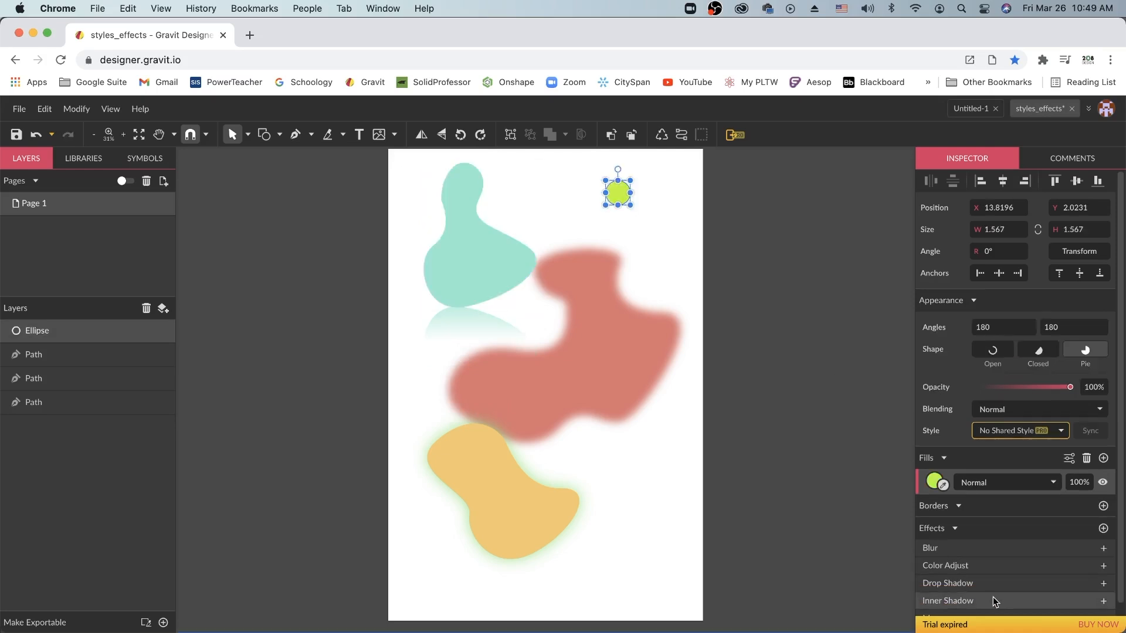
- Add a Curved Shadow effect to the lime-green circle and deselect it
{"action": "scroll", "coordinate": [990, 566], "scroll_direction": "down", "scroll_amount": 1}
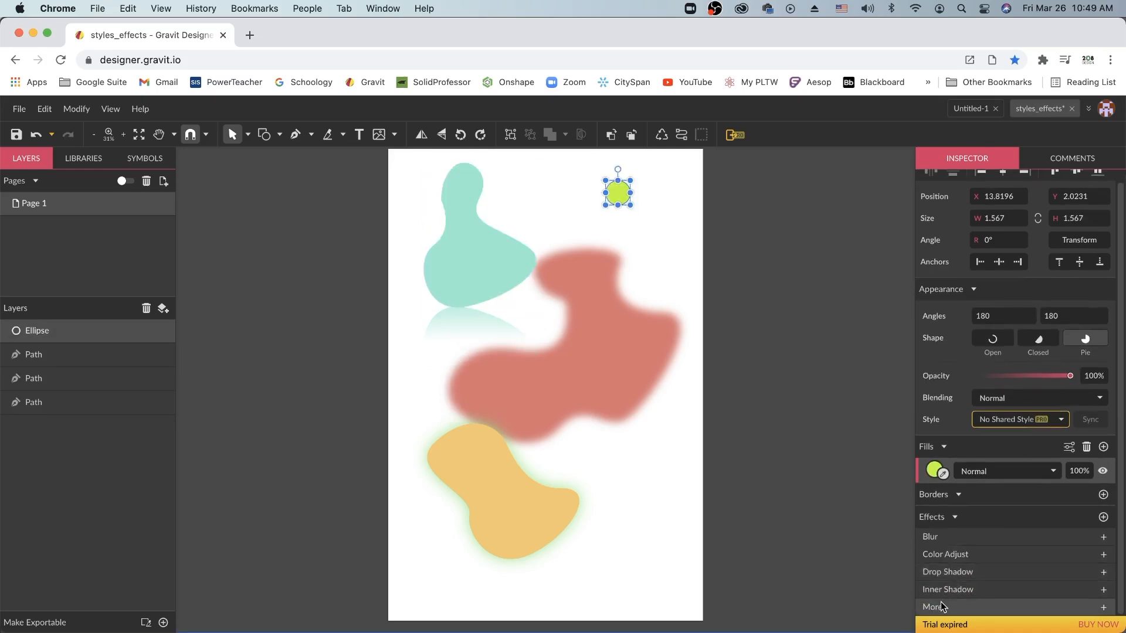
{"action": "left_click", "coordinate": [1103, 608]}
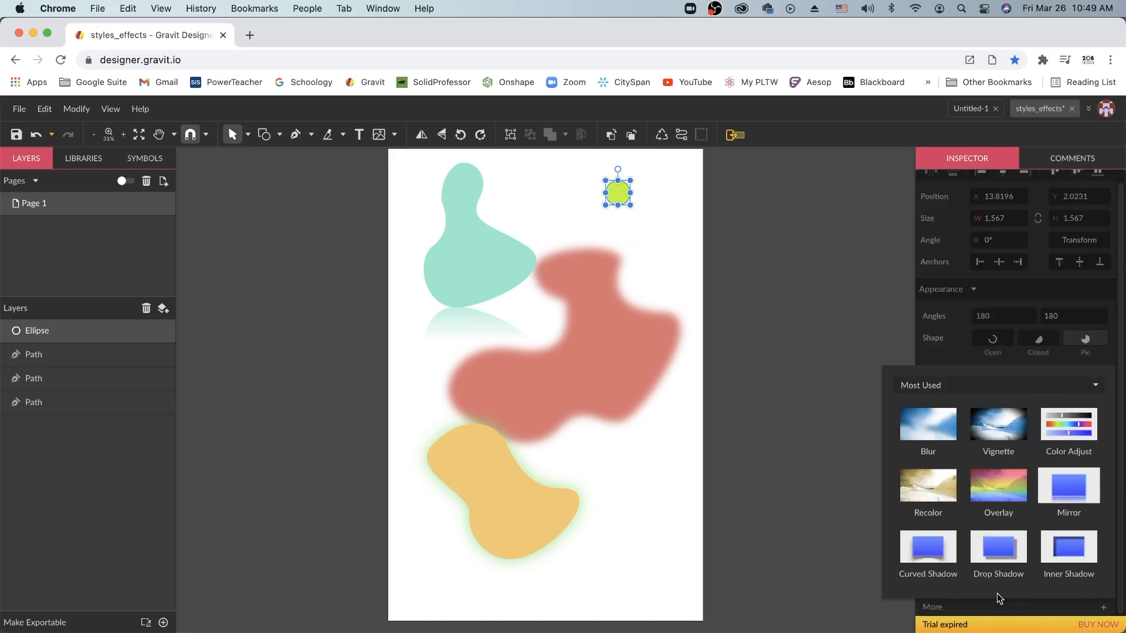
{"action": "left_click", "coordinate": [927, 547]}
{"action": "left_click", "coordinate": [720, 222]}
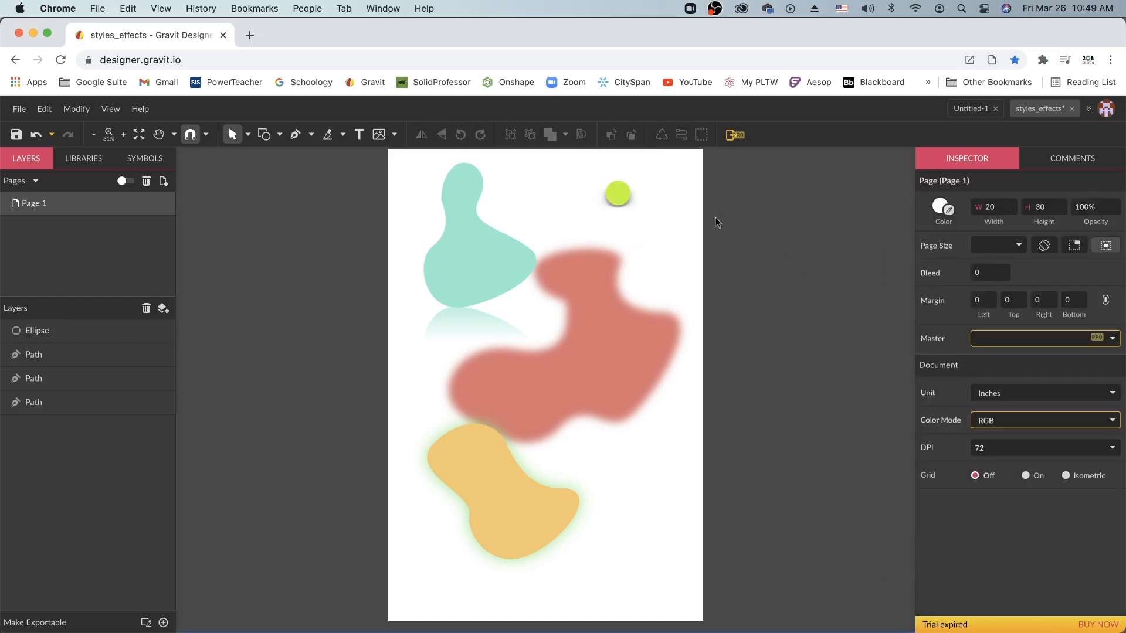
- Set the lime-green circle's curved shadow to a bend of 33.5px, softness 0.66 and radius 0
{"action": "key", "text": "super+plus"}
{"action": "key", "text": "super+plus"}
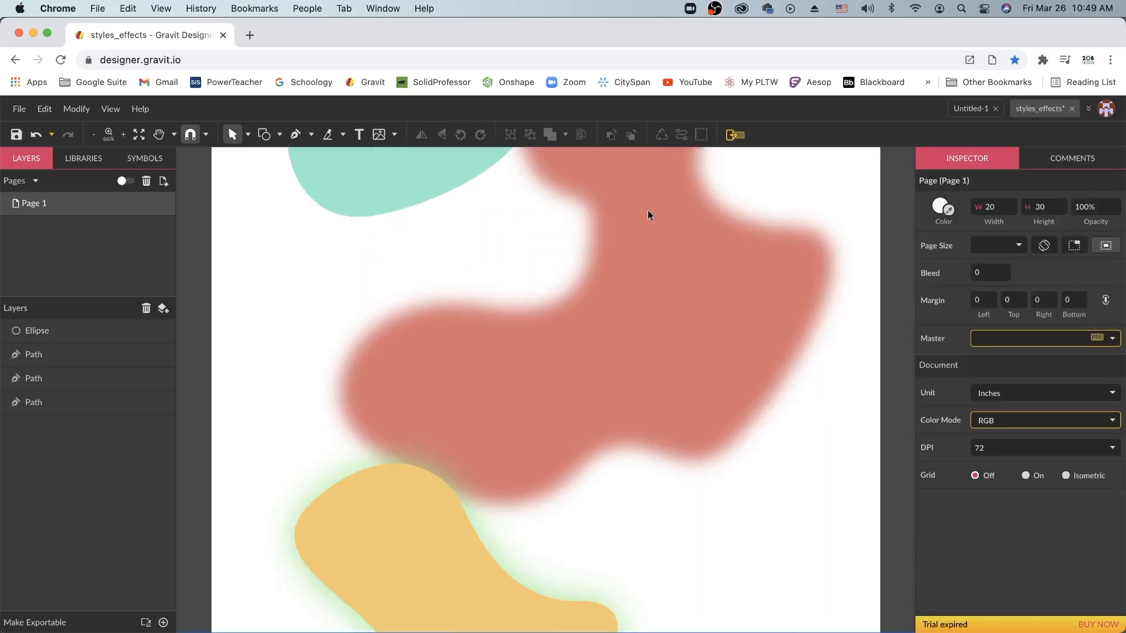
{"action": "key", "text": "space"}
{"action": "left_click_drag", "start_coordinate": [647, 210], "coordinate": [589, 584]}
{"action": "left_click_drag", "start_coordinate": [708, 434], "coordinate": [653, 445]}
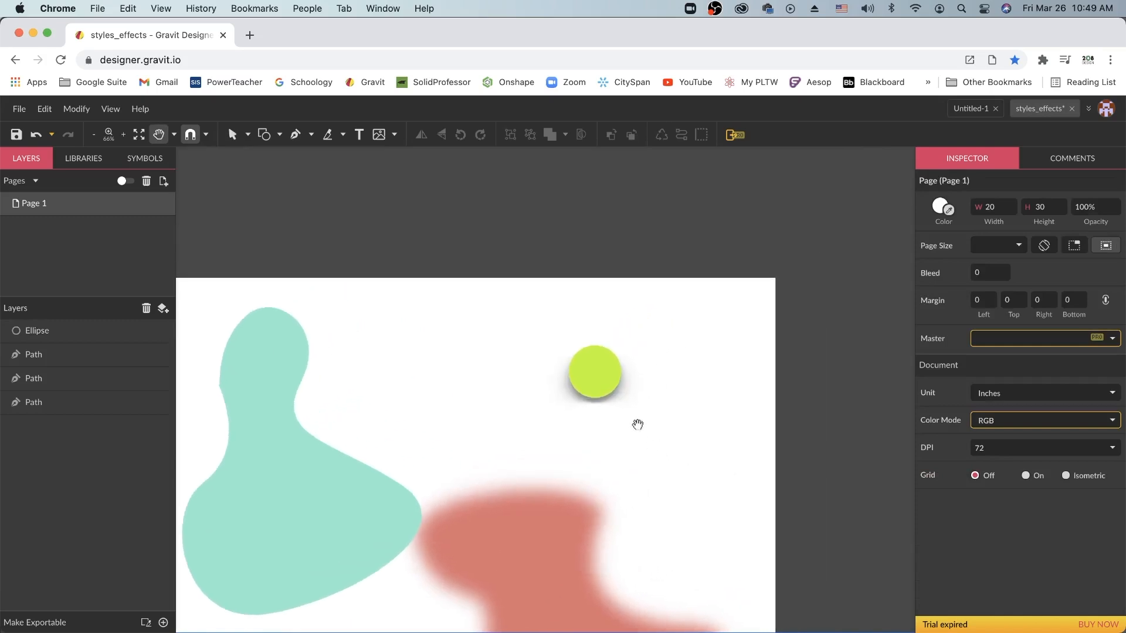
{"action": "left_click", "coordinate": [591, 372]}
{"action": "scroll", "coordinate": [1010, 321], "scroll_direction": "down", "scroll_amount": 5}
{"action": "left_click_drag", "start_coordinate": [1002, 346], "coordinate": [1013, 376]}
{"action": "left_click_drag", "start_coordinate": [940, 407], "coordinate": [928, 412]}
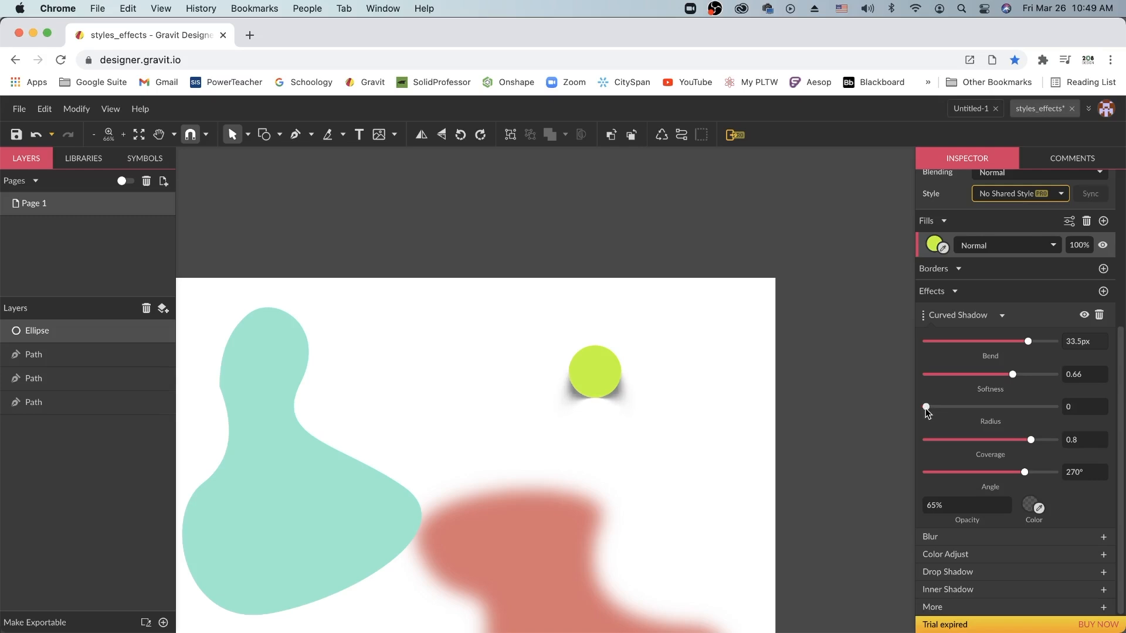
{"action": "left_click_drag", "start_coordinate": [926, 412], "coordinate": [926, 412]}
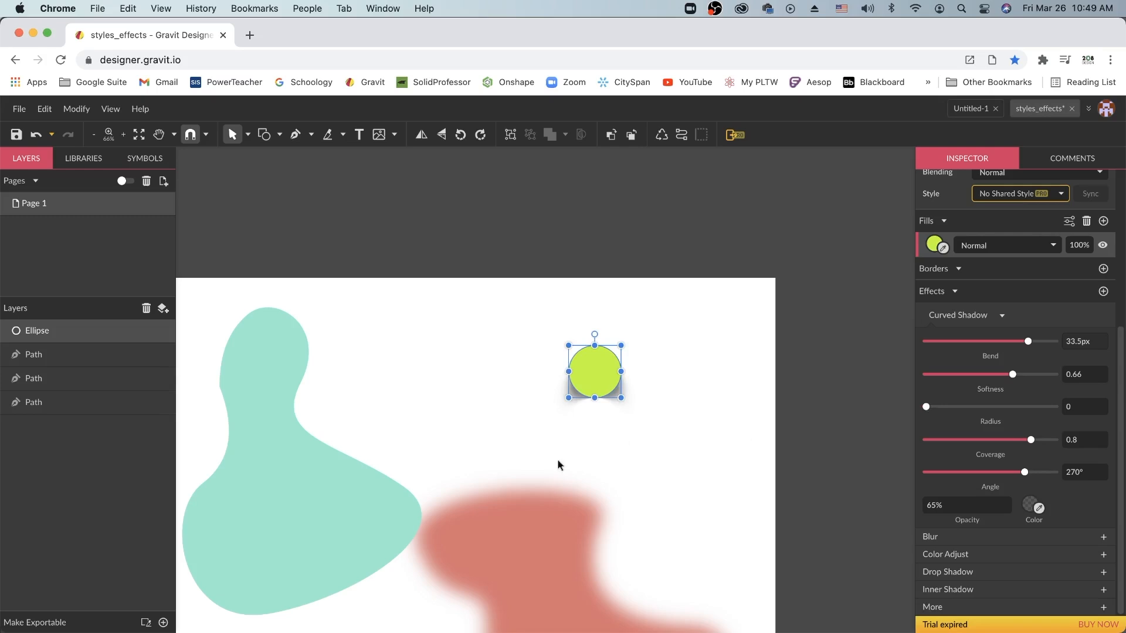
{"action": "left_click", "coordinate": [667, 395]}
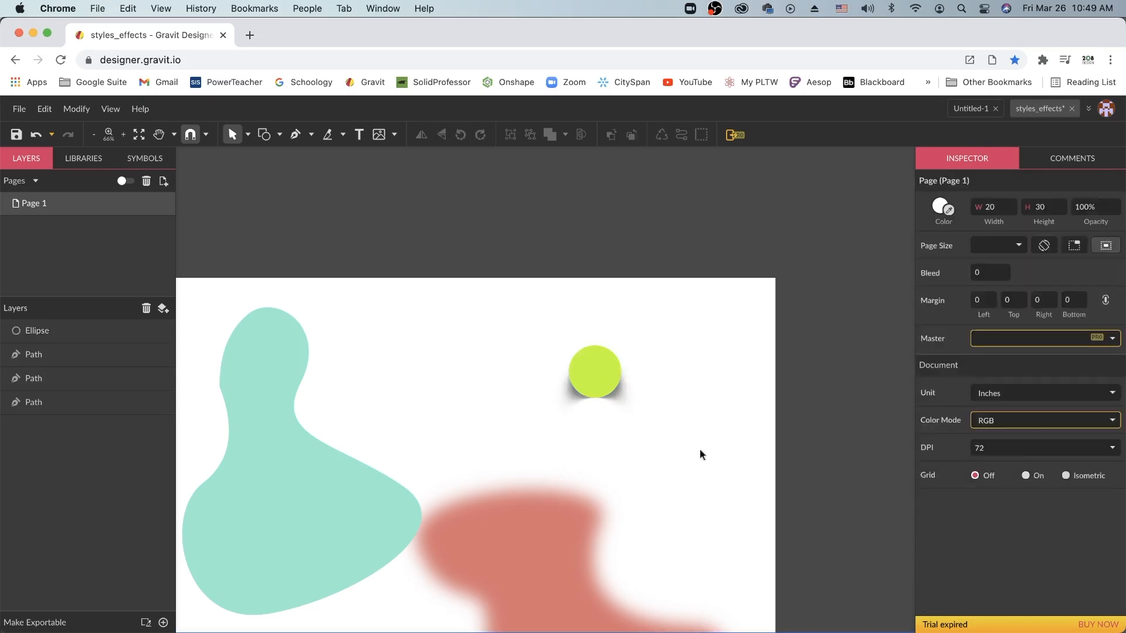
- Give the circle's curved shadow 0.82 coverage, a 192° angle, 25% opacity and the red colour #C10808
{"action": "left_click", "coordinate": [610, 382]}
{"action": "left_click_drag", "start_coordinate": [951, 506], "coordinate": [959, 544]}
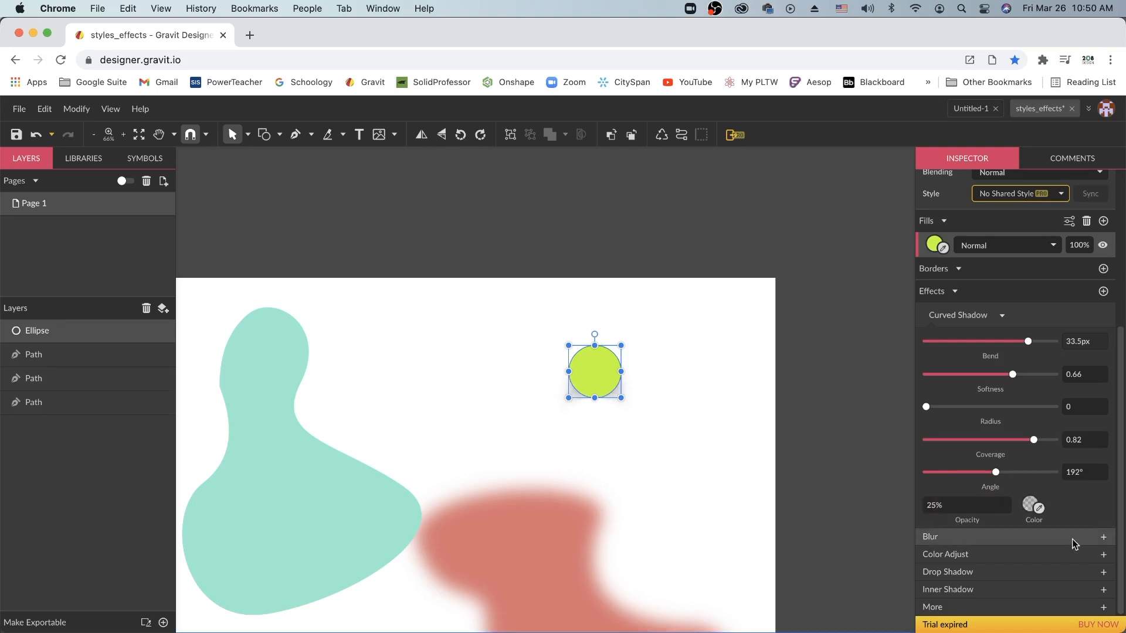
{"action": "left_click", "coordinate": [1030, 508]}
{"action": "left_click_drag", "start_coordinate": [991, 314], "coordinate": [1043, 297]}
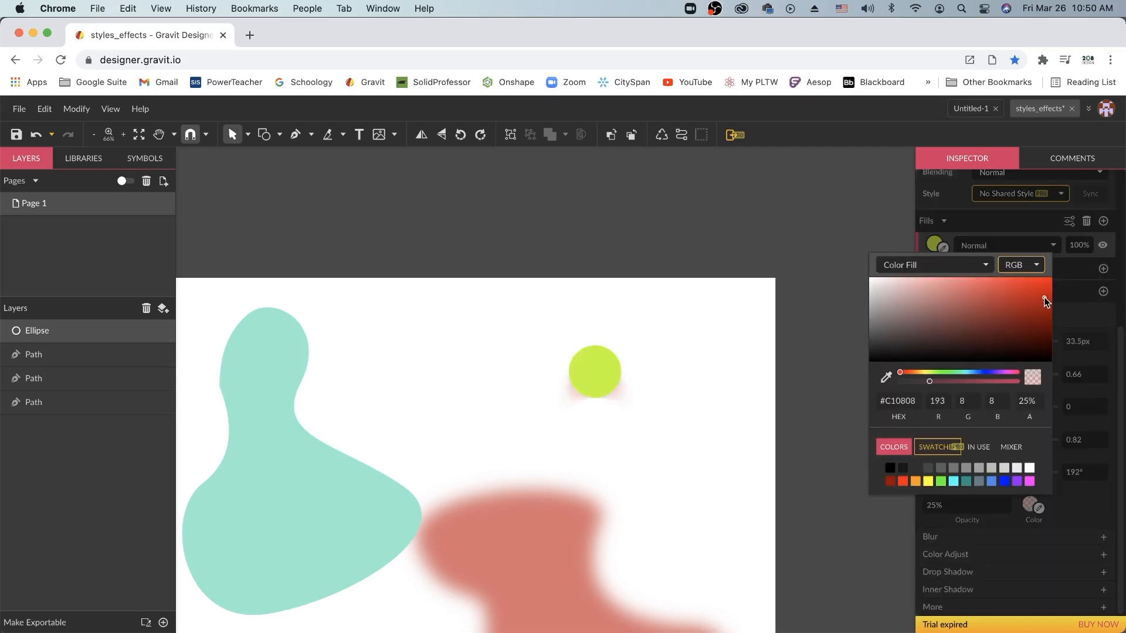